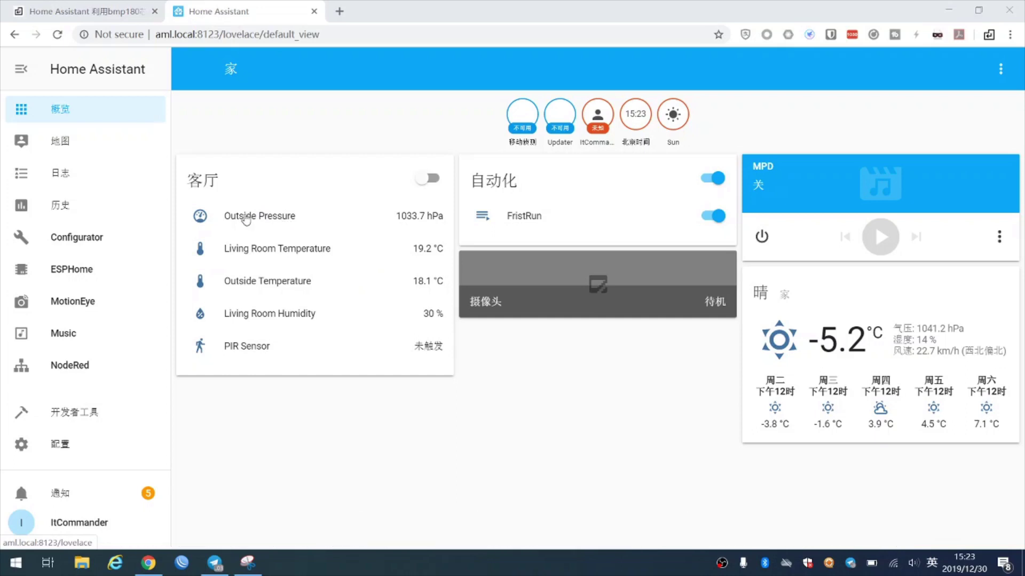
# View the history details of the Outside Pressure and Living Room Humidity sensors in the 客厅 card
pyautogui.click(245, 217)
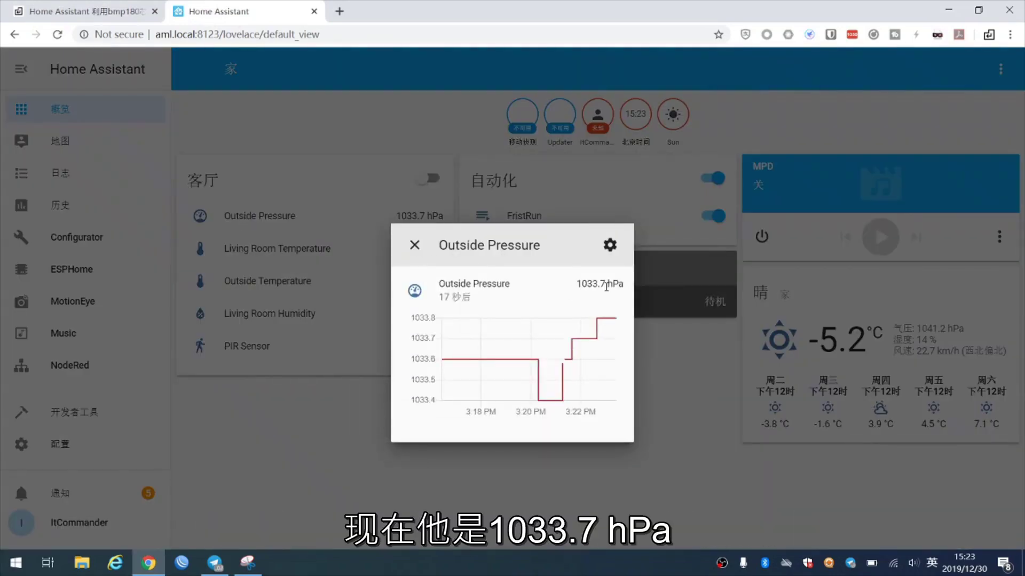
pyautogui.click(415, 245)
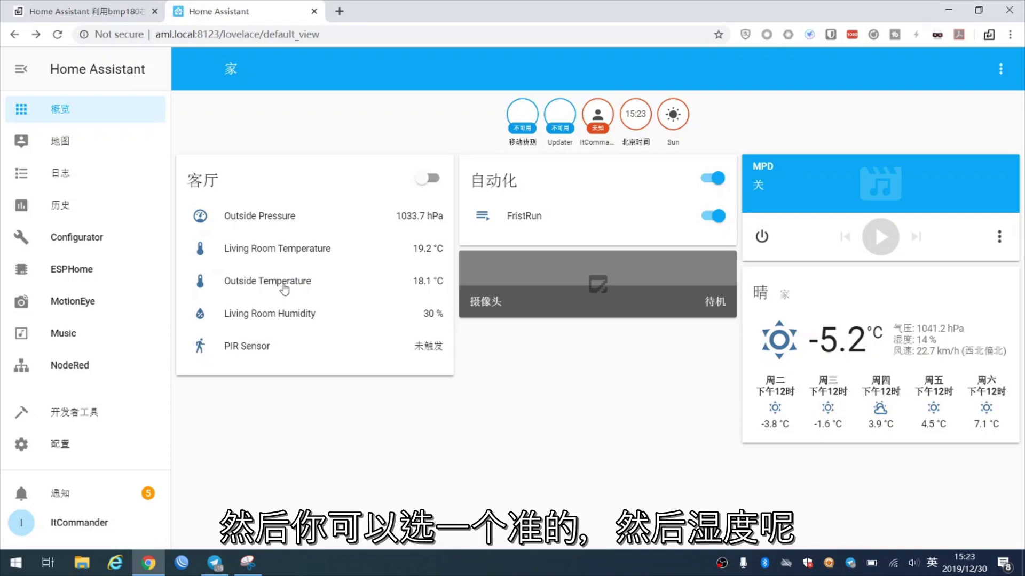
pyautogui.click(256, 315)
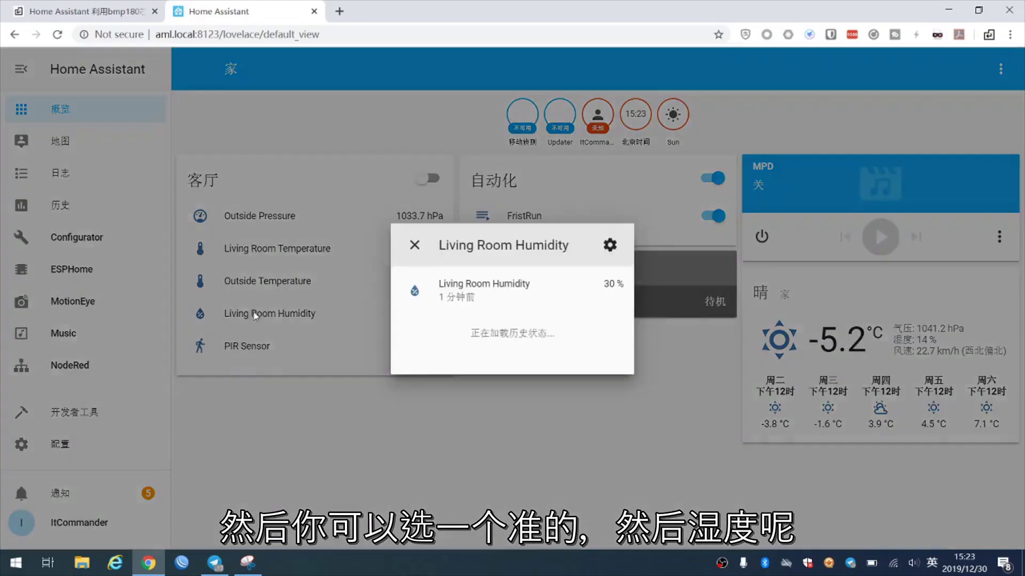
pyautogui.click(415, 246)
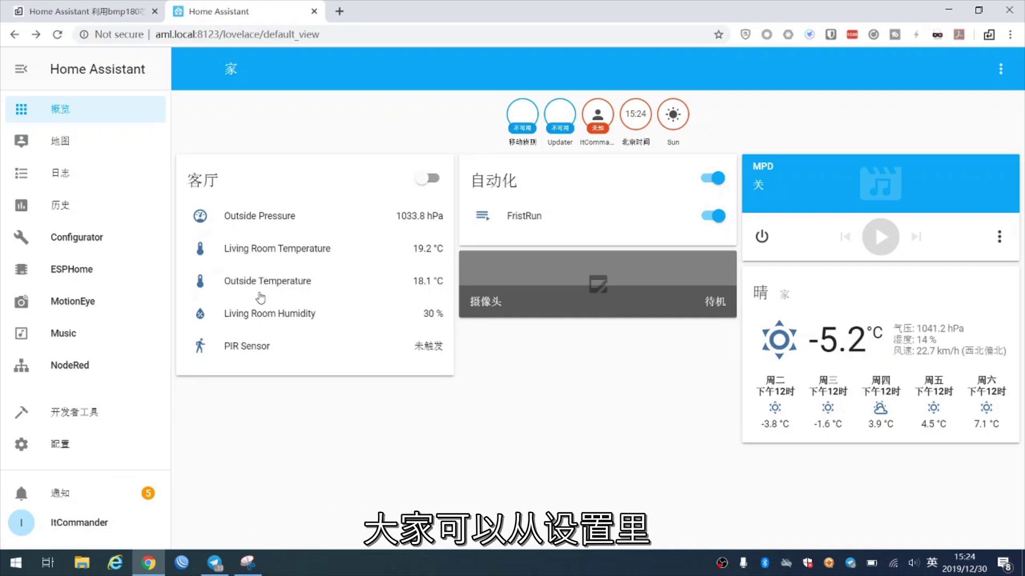
# Open the node1 device page from the ESPHome integration in the configuration and bring up its entities
pyautogui.click(66, 452)
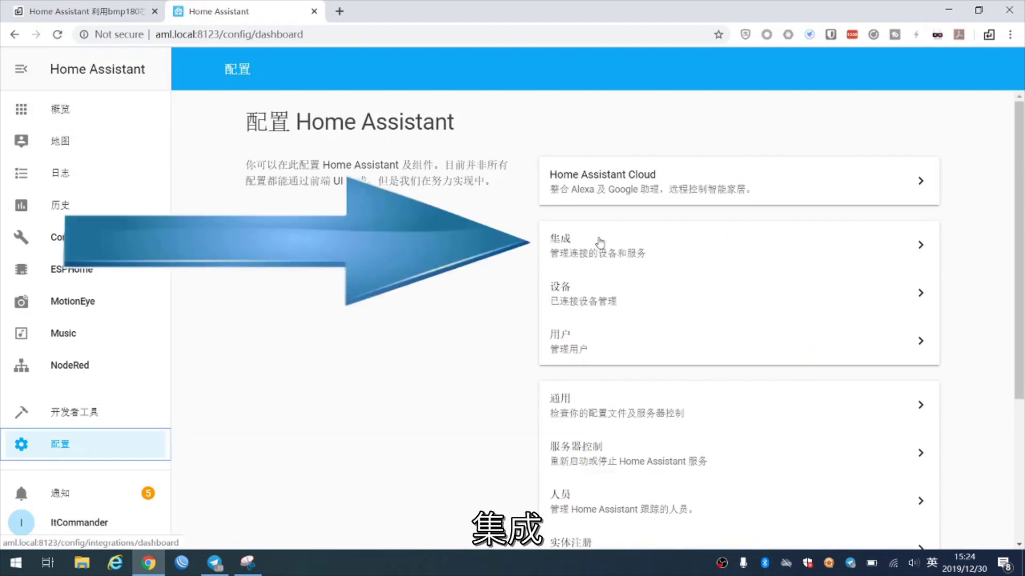
pyautogui.click(599, 241)
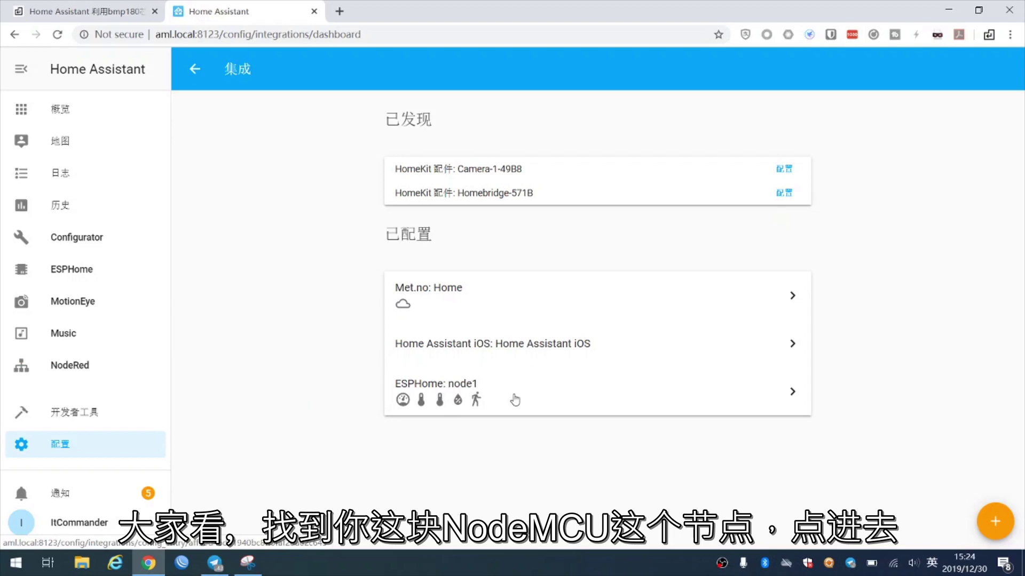
pyautogui.click(548, 400)
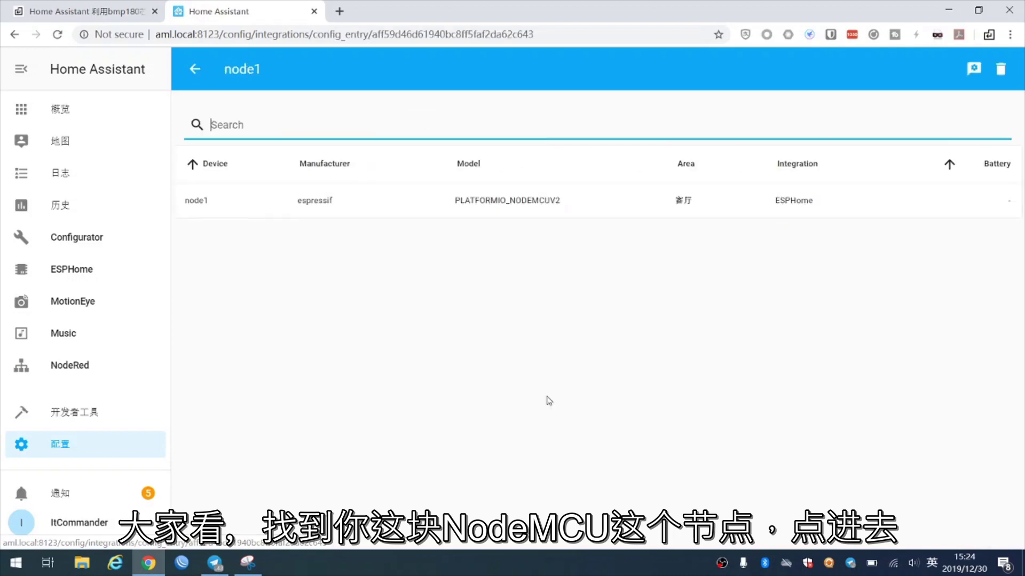
pyautogui.click(203, 203)
pyautogui.scroll(-3, 459, 347)
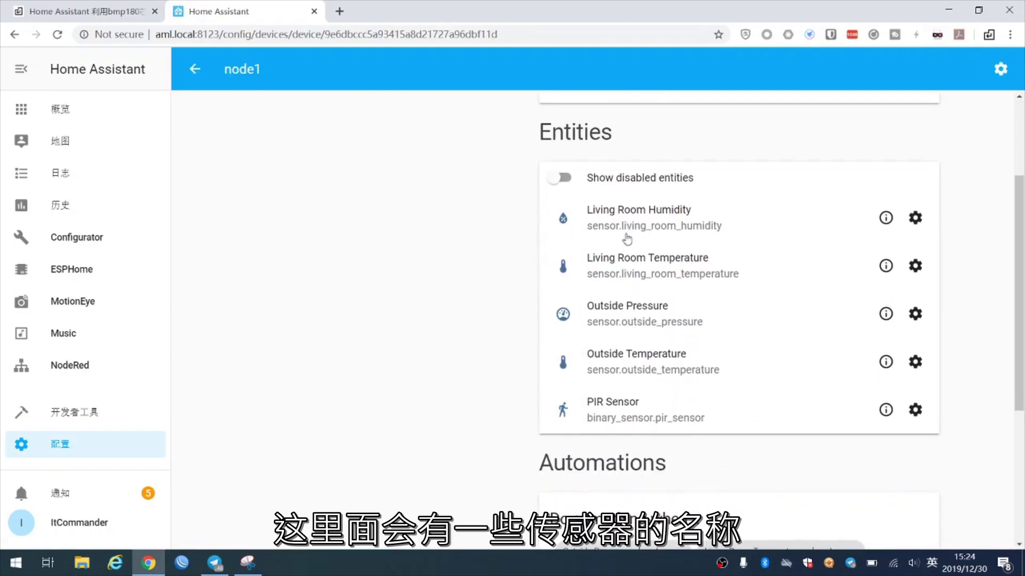
# Rename the PIR Sensor entity to 移动侦测 in its entity settings and save the update
pyautogui.click(656, 421)
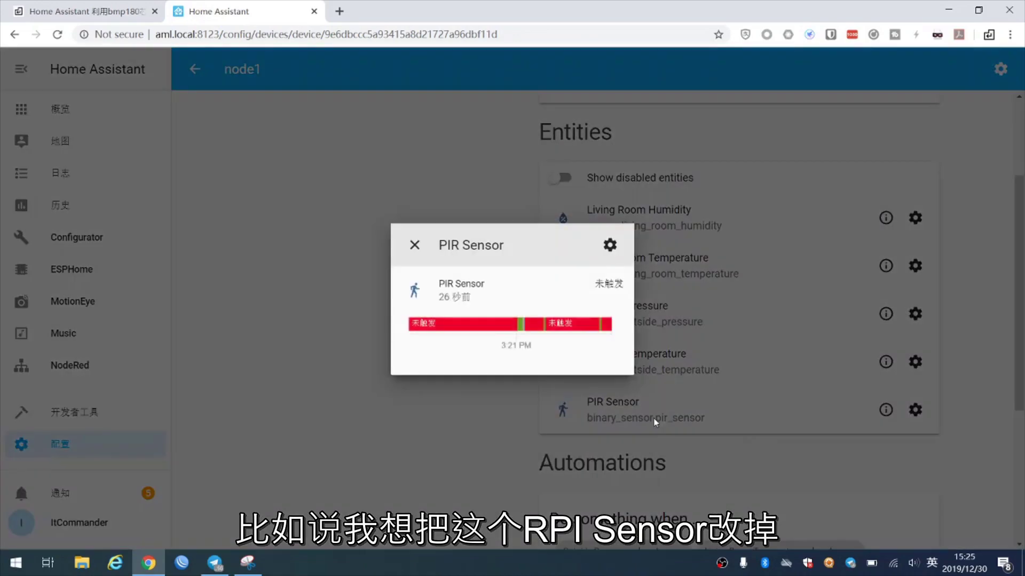
pyautogui.click(414, 245)
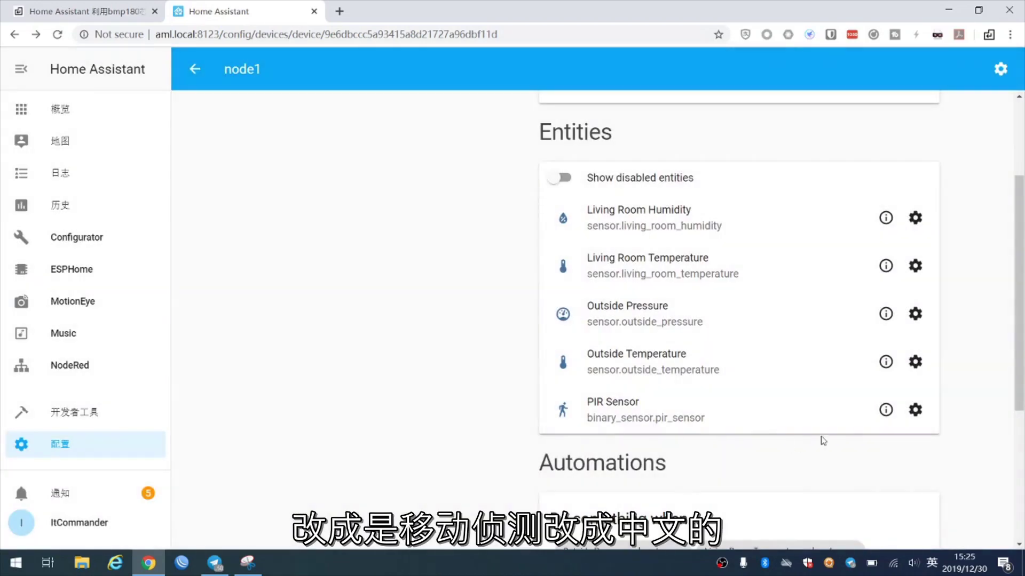
pyautogui.click(918, 413)
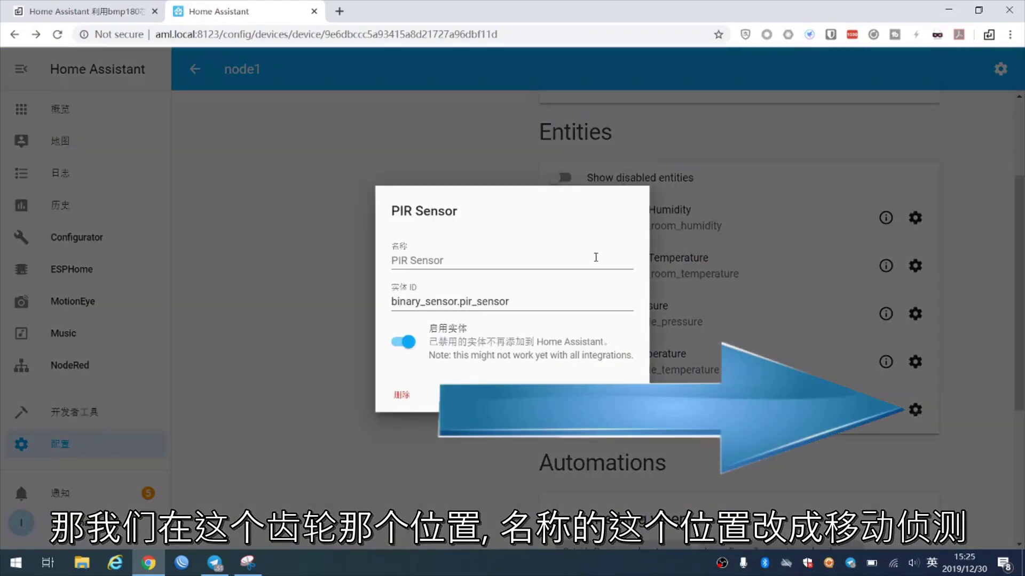
pyautogui.click(487, 267)
pyautogui.hotkey('ctrl', 'a')
pyautogui.write('yd')
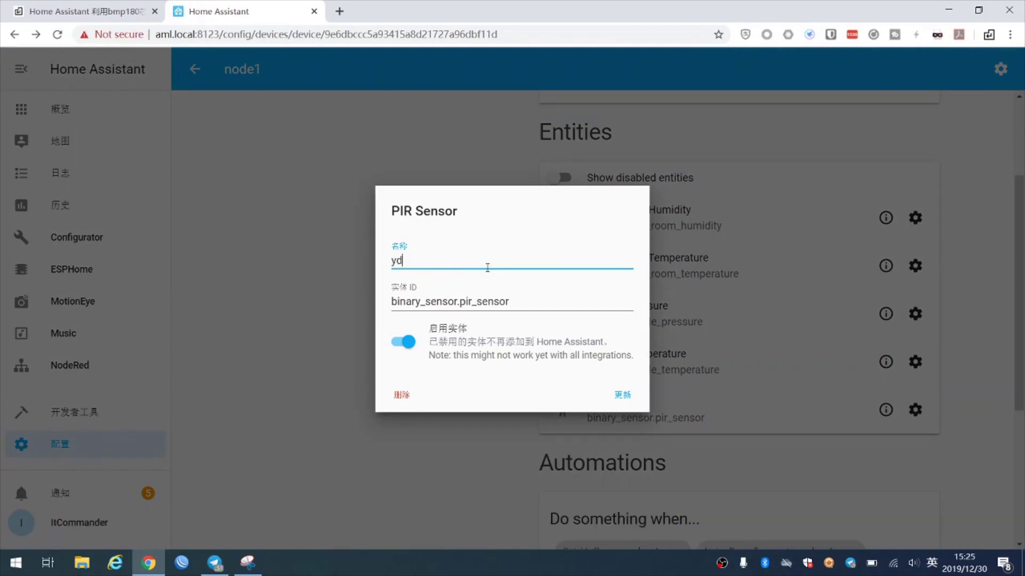
pyautogui.write('idong zhence')
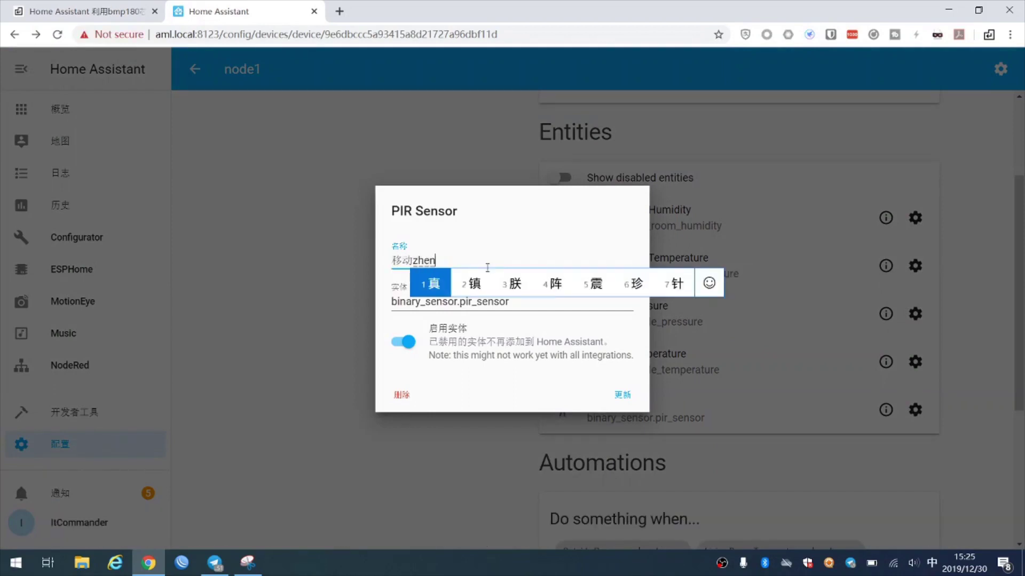
pyautogui.click(621, 410)
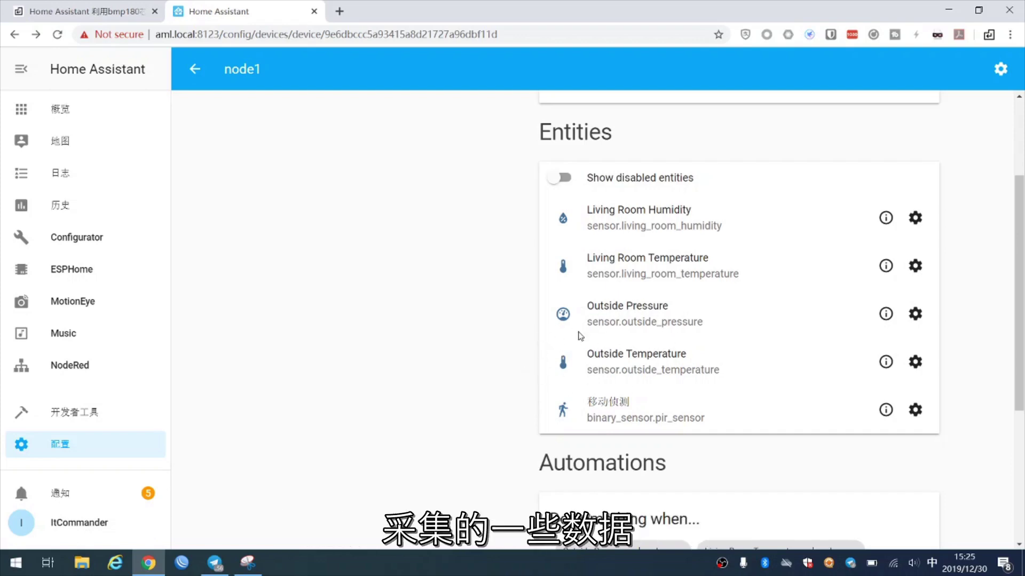
# Rename the Outside Pressure entity to 室外气压 and save the update
pyautogui.click(915, 314)
pyautogui.tripleClick(507, 265)
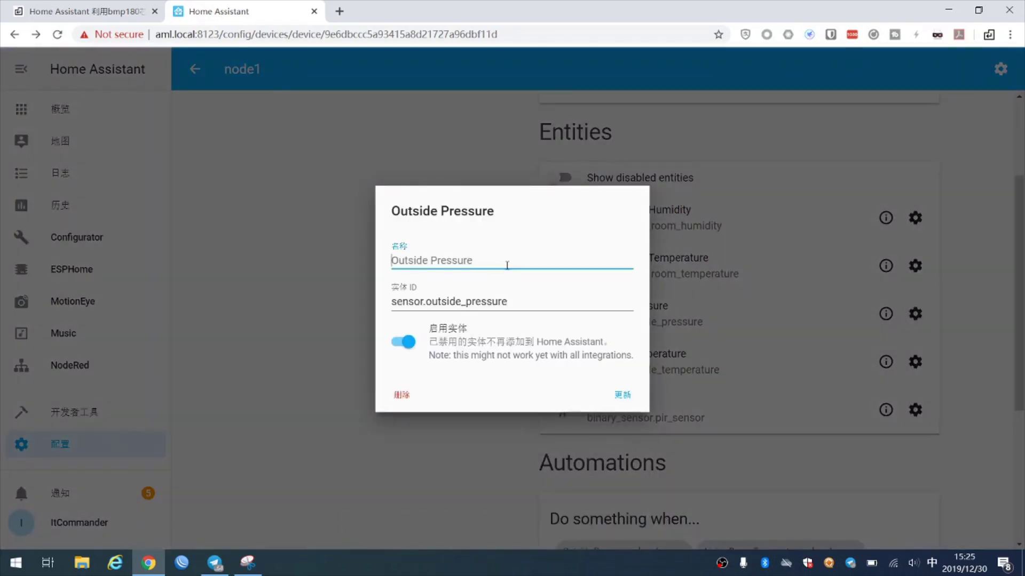
pyautogui.write('室外')
pyautogui.write('气压')
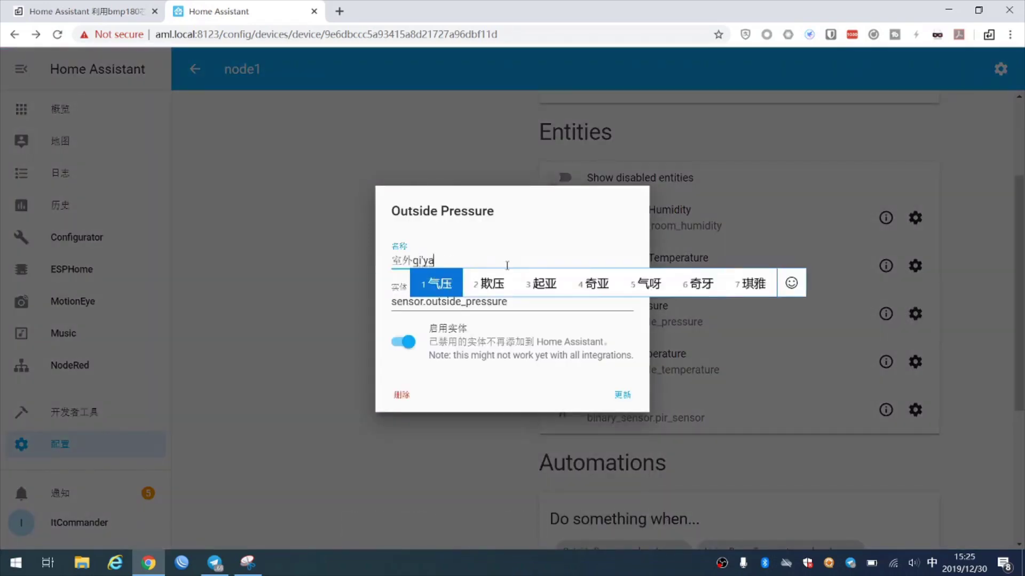
pyautogui.click(625, 398)
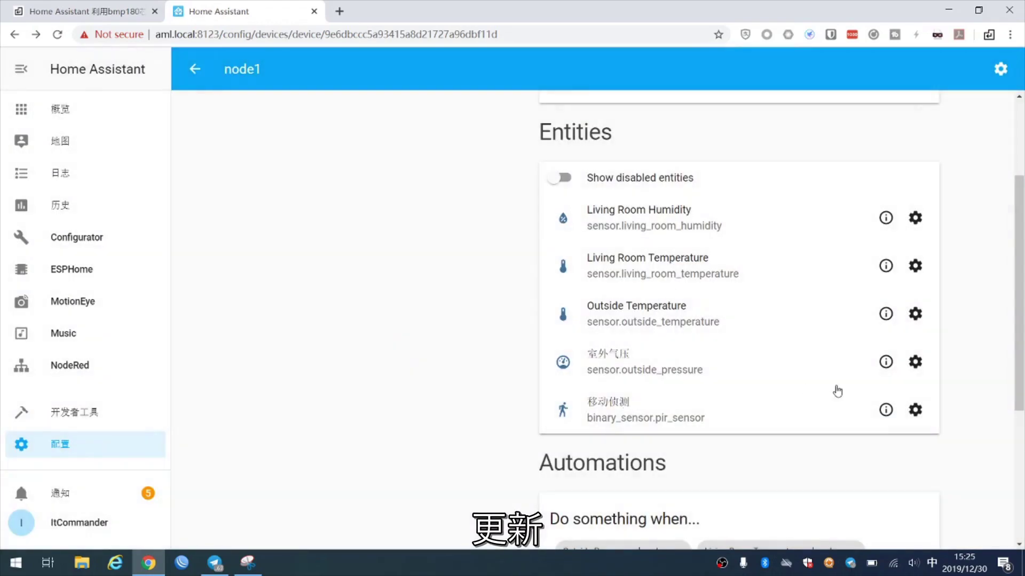
# Rename the Outside Temperature entity to 室外温度 and save the update
pyautogui.click(914, 314)
pyautogui.tripleClick(530, 259)
pyautogui.write('shiw2温度')
pyautogui.click(618, 399)
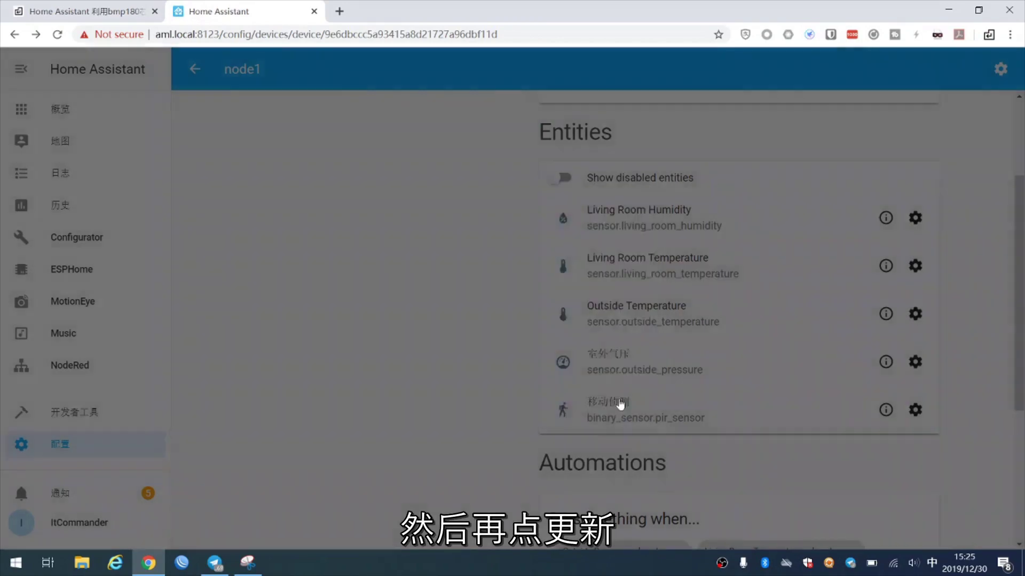
# Rename the Living Room Temperature entity to 客厅温度 and save the update
pyautogui.click(915, 266)
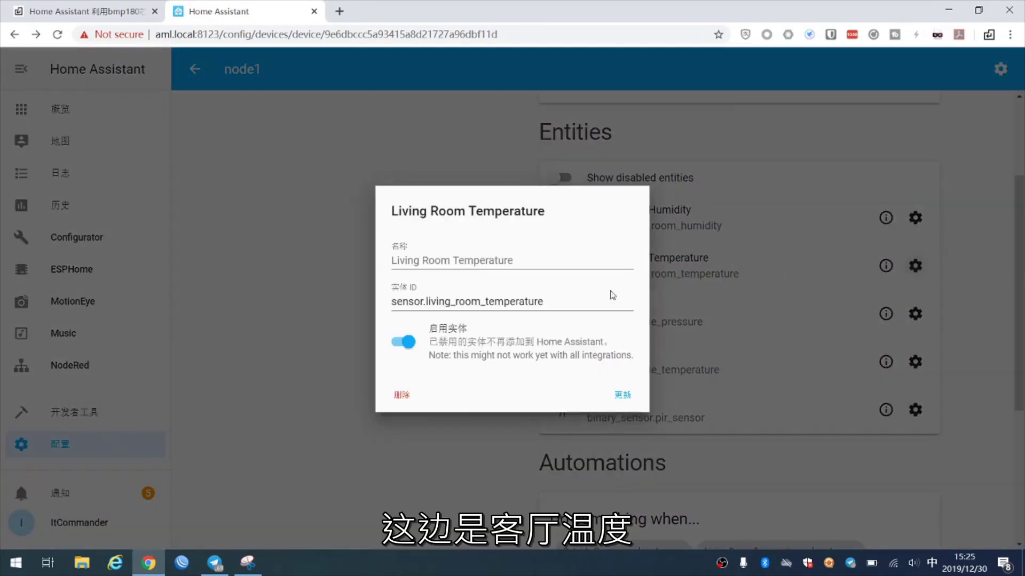
pyautogui.click(536, 260)
pyautogui.hotkey('ctrl', 'a')
pyautogui.write('客厅wen')
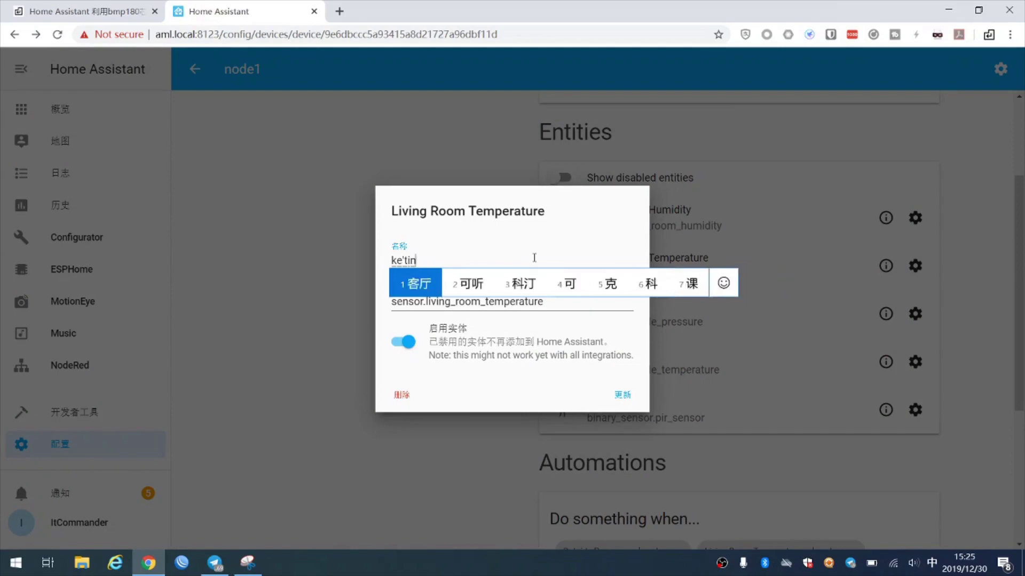
pyautogui.write('温度')
pyautogui.click(624, 398)
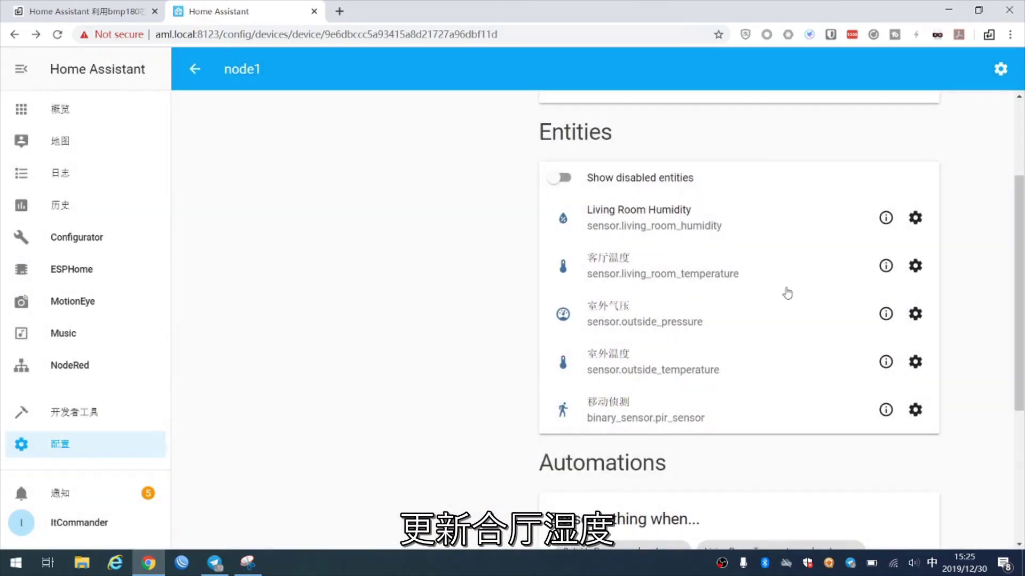
# Rename the Living Room Humidity entity to 客厅湿度, save the update and return to the 概览 dashboard
pyautogui.click(914, 217)
pyautogui.click(538, 259)
pyautogui.hotkey('ctrl', 'a')
pyautogui.write('客厅')
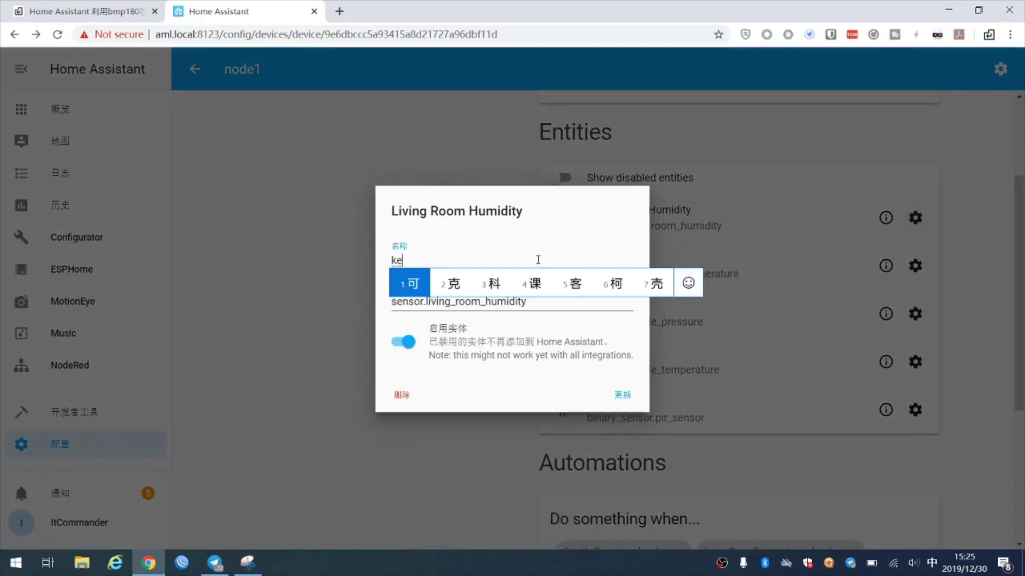
pyautogui.write('湿度')
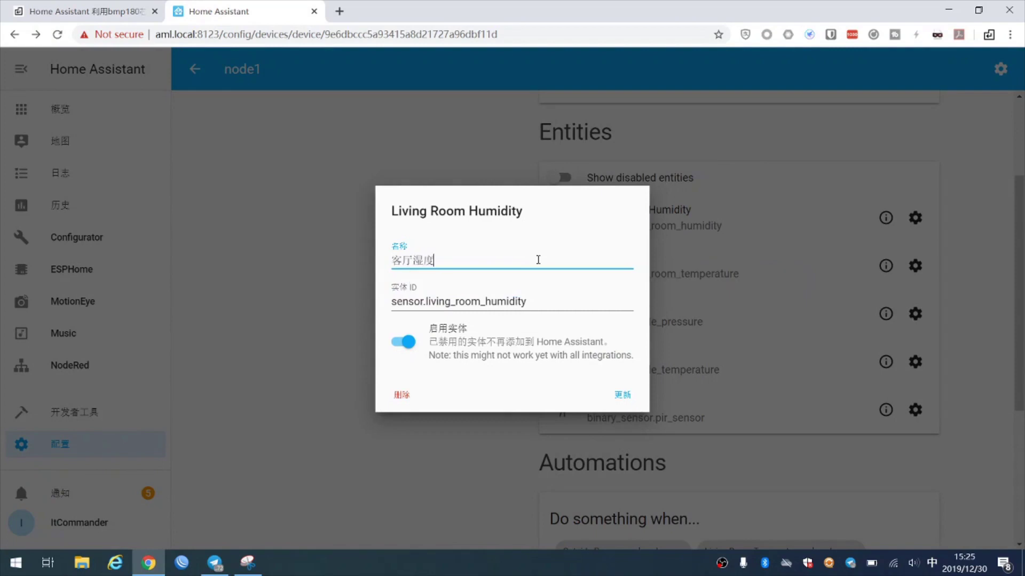
pyautogui.click(623, 396)
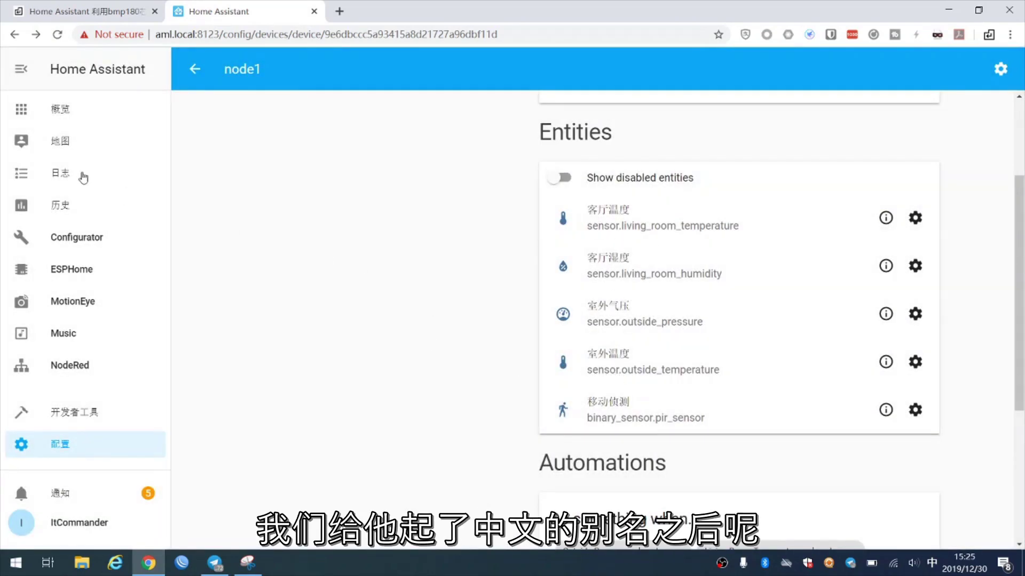
pyautogui.click(60, 112)
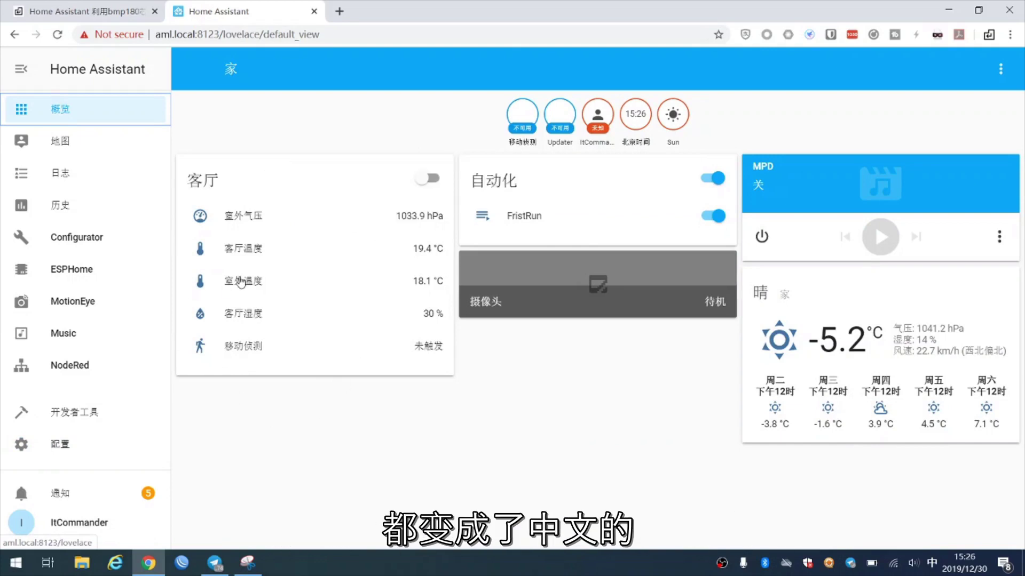
# Open node1.yaml for editing in ESPHome and inspect the name entries of the temperature and humidity sensors
pyautogui.click(114, 272)
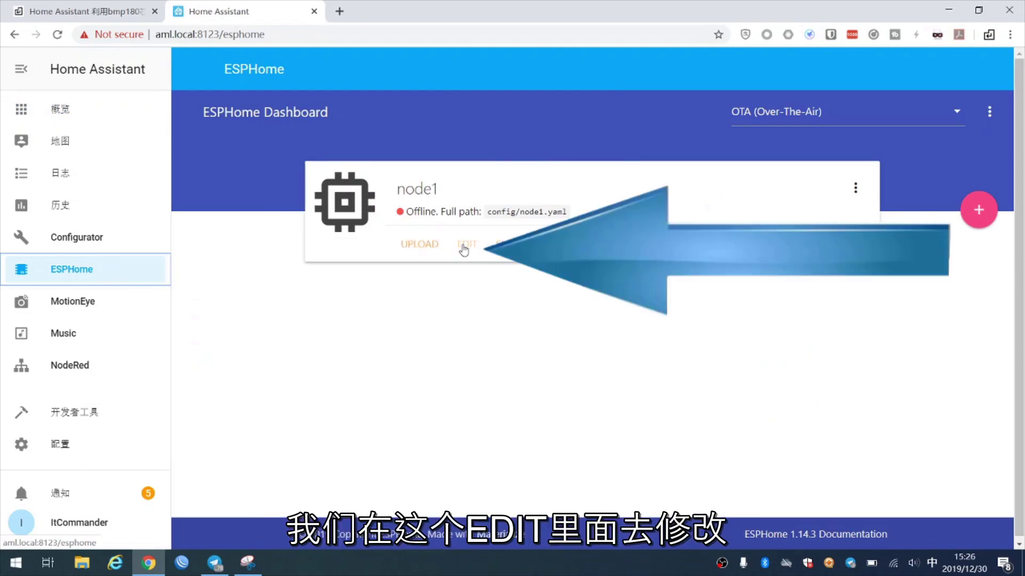
pyautogui.click(463, 245)
pyautogui.scroll(-2, 386, 355)
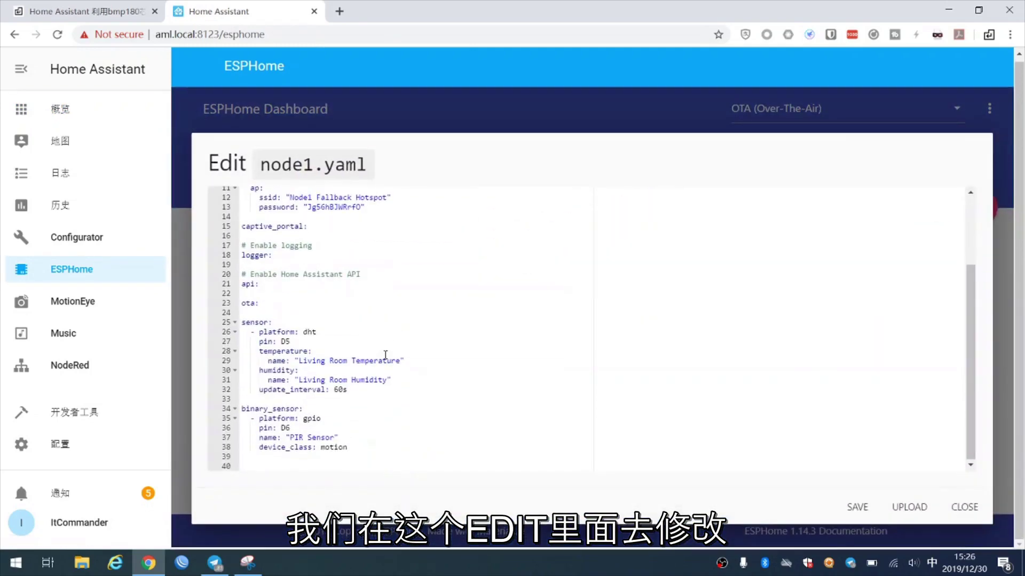
pyautogui.moveTo(301, 361); pyautogui.dragTo(400, 364)
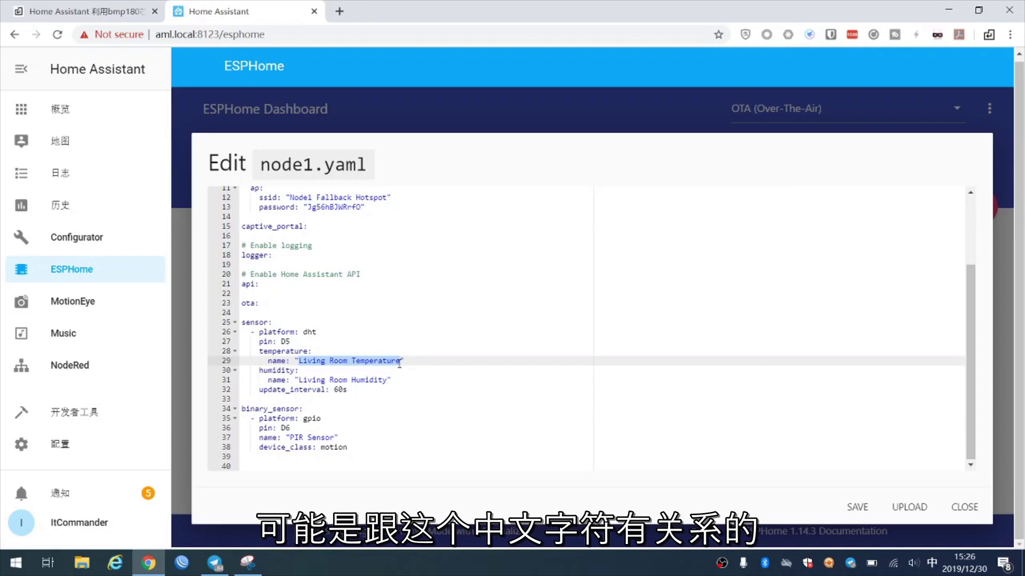
pyautogui.click(374, 380)
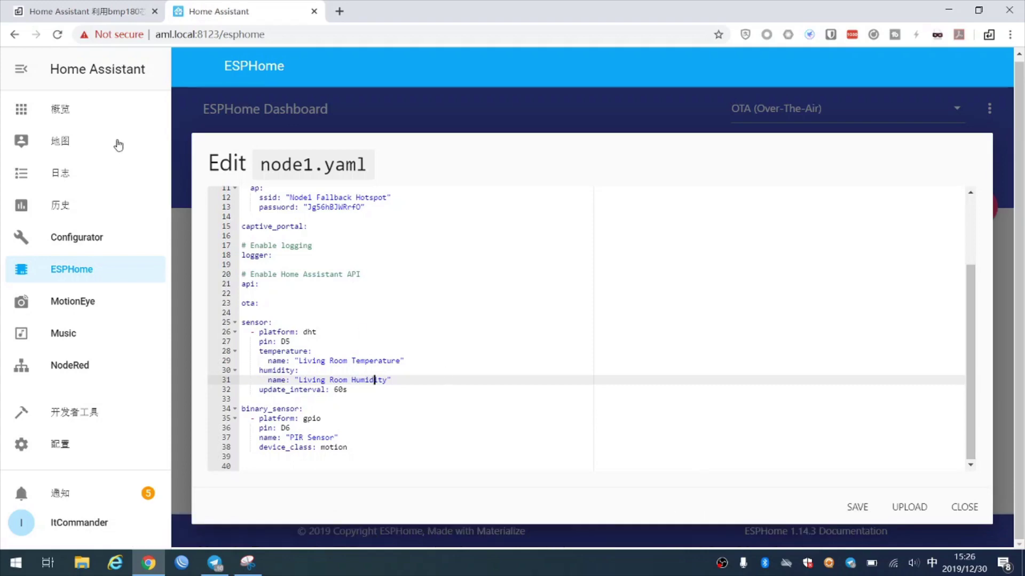
# Reopen the node1 device page through the configured integrations and review its entity names and automation options
pyautogui.click(62, 454)
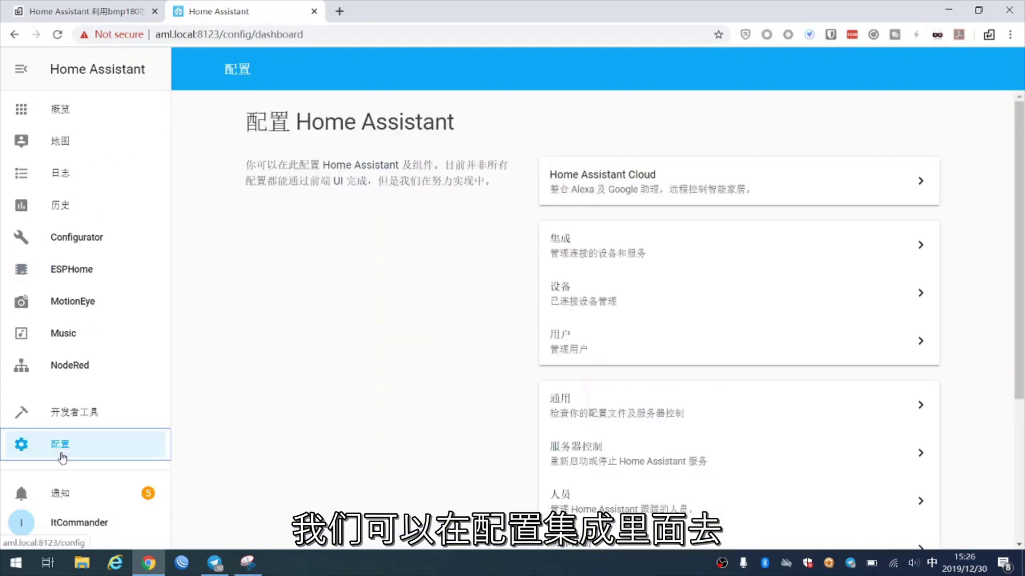
pyautogui.click(555, 320)
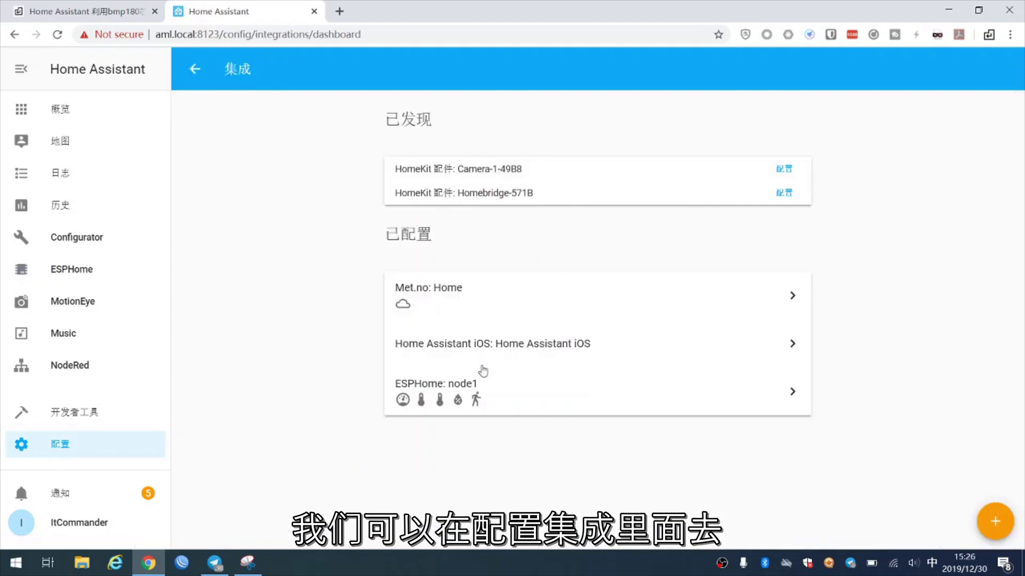
pyautogui.click(457, 403)
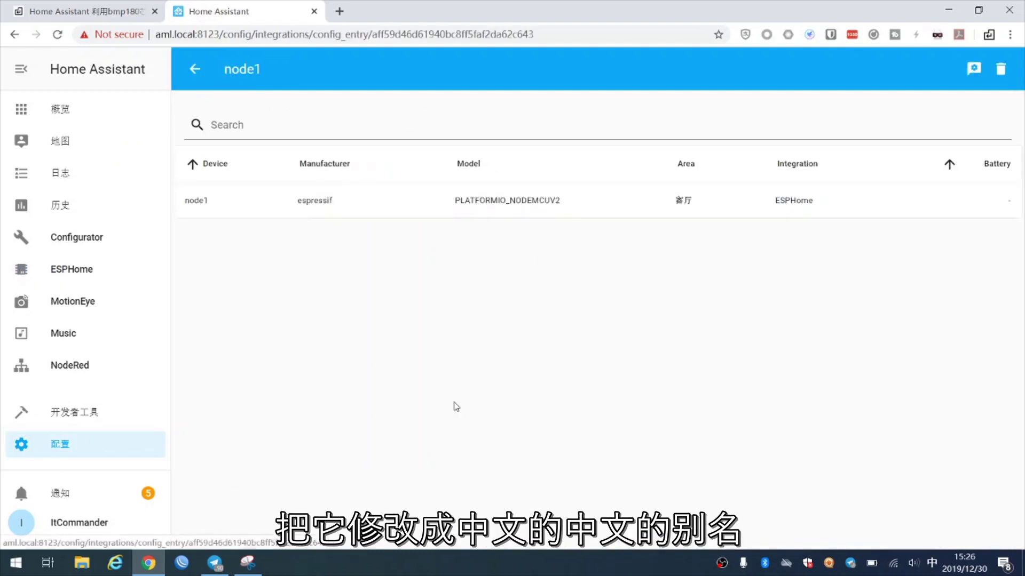
pyautogui.click(204, 201)
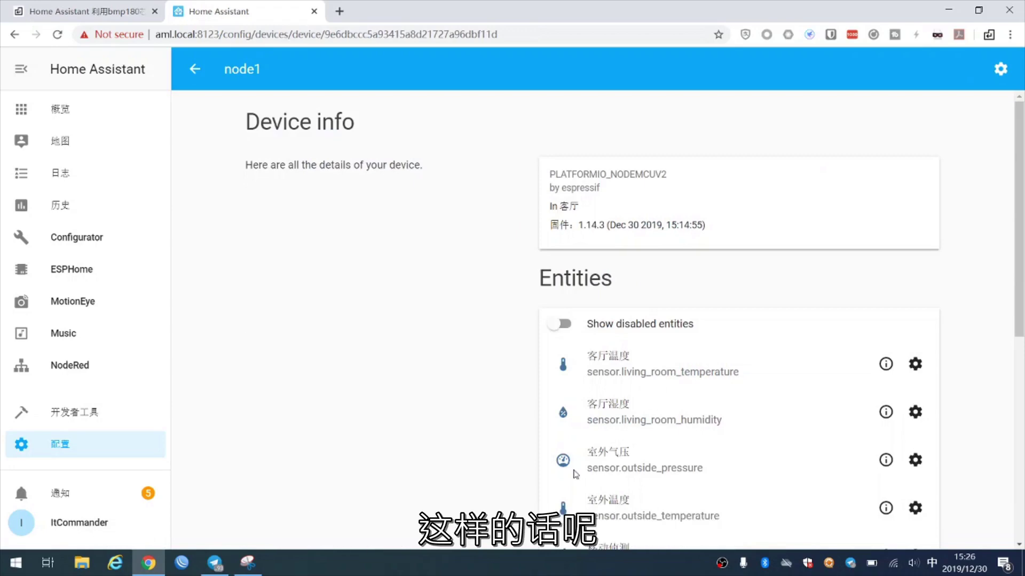
pyautogui.scroll(-7, 503, 368)
pyautogui.scroll(3, 503, 368)
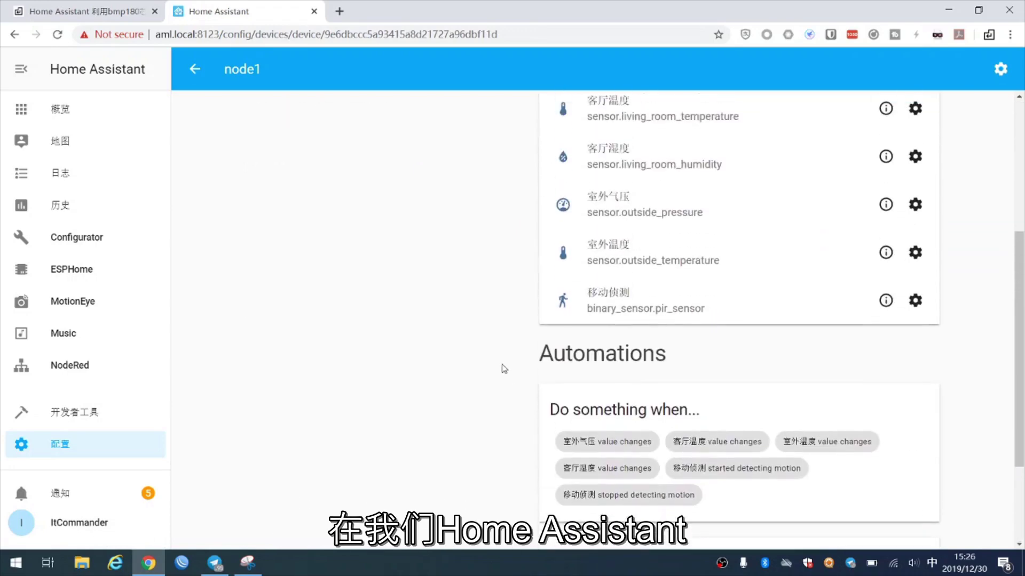
pyautogui.scroll(3, 503, 369)
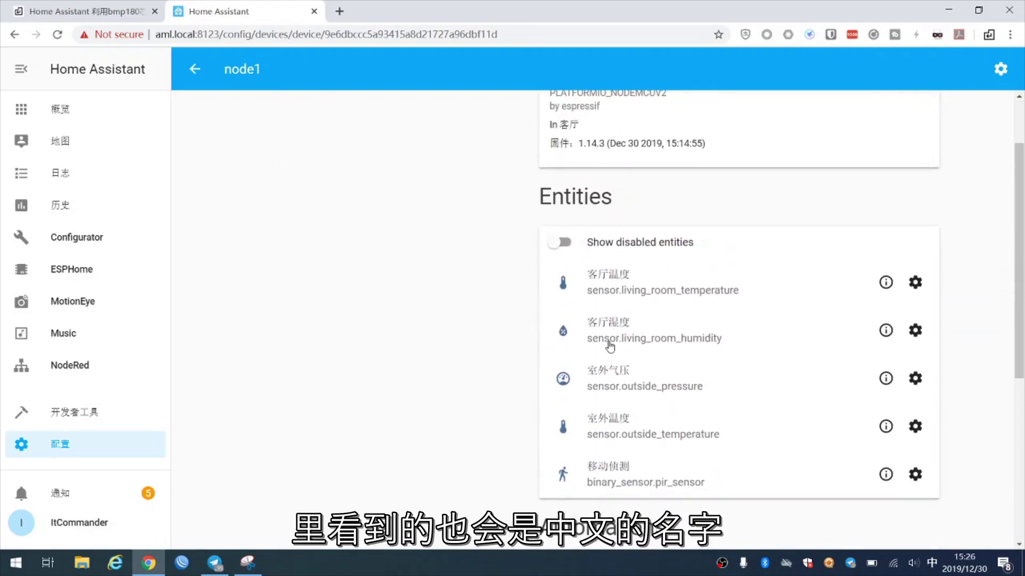
# Check the sensor names on the 概览 dashboard, then review the BMP180 article's introduction and NodeMCU pin definition diagram
pyautogui.click(93, 117)
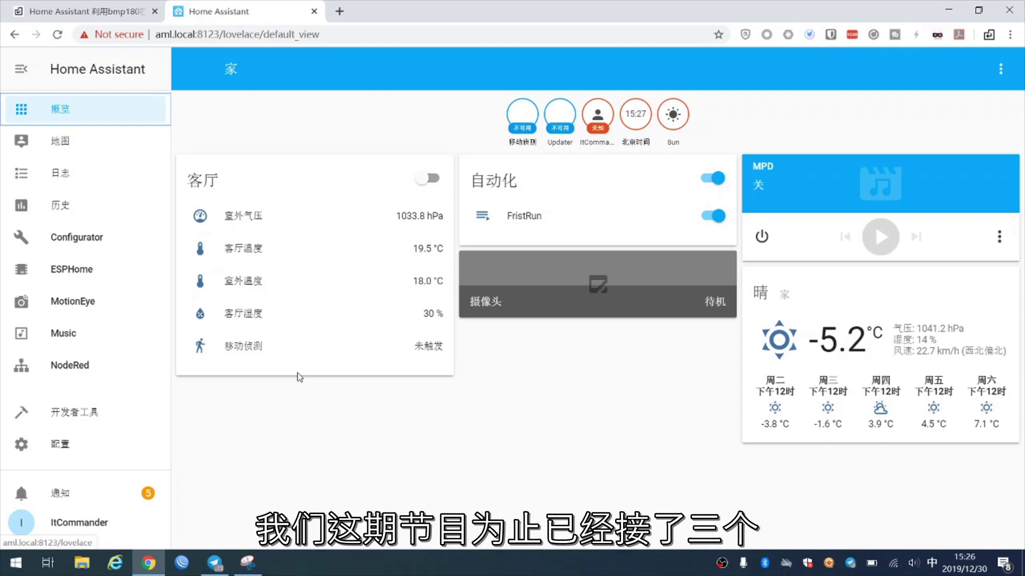
pyautogui.click(103, 6)
pyautogui.scroll(3, 76, 292)
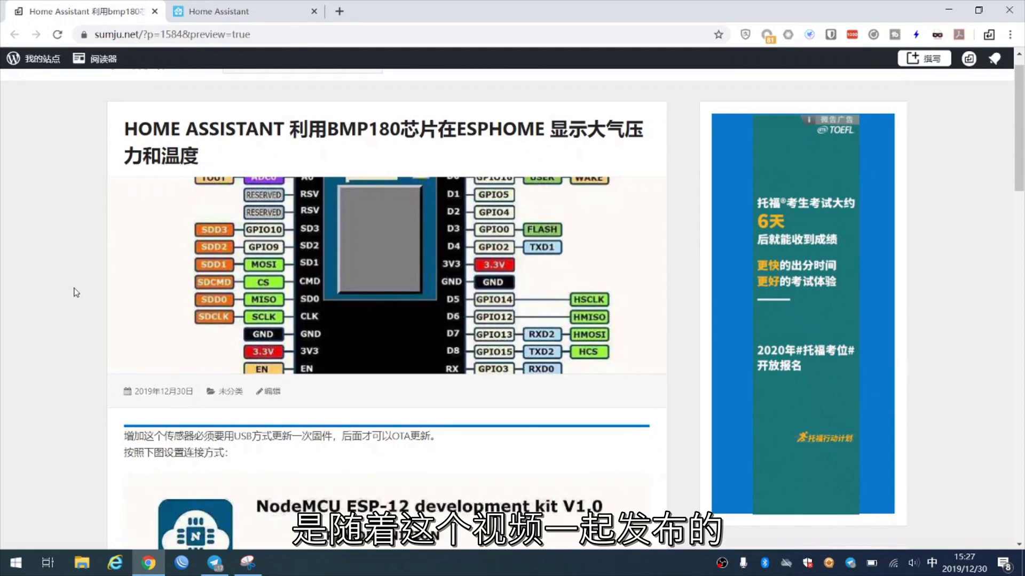
pyautogui.scroll(-1, 76, 292)
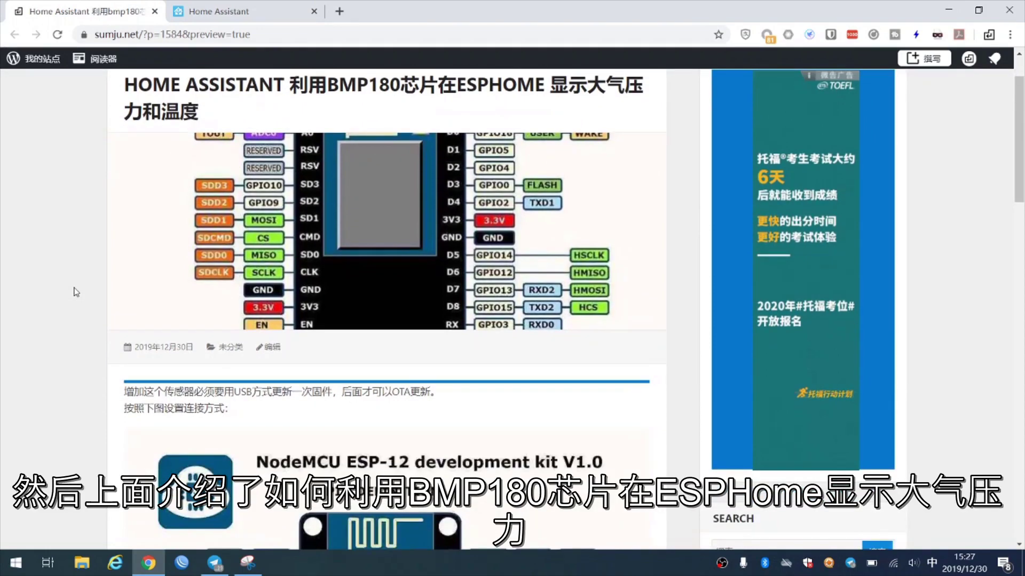
pyautogui.scroll(1, 76, 293)
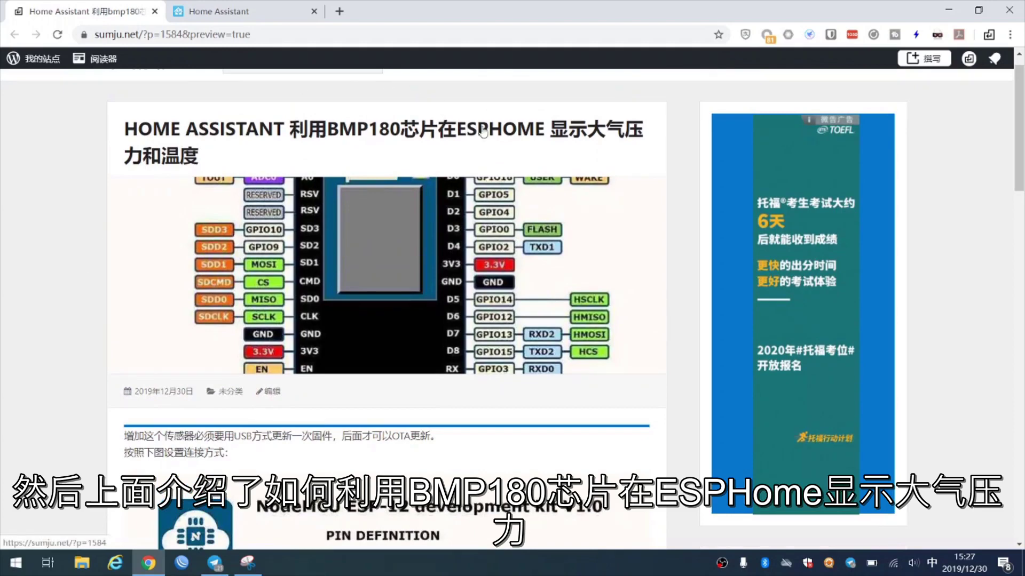
pyautogui.scroll(-1, 80, 370)
pyautogui.scroll(-1, 80, 370)
pyautogui.scroll(3, 80, 370)
pyautogui.scroll(-7, 80, 370)
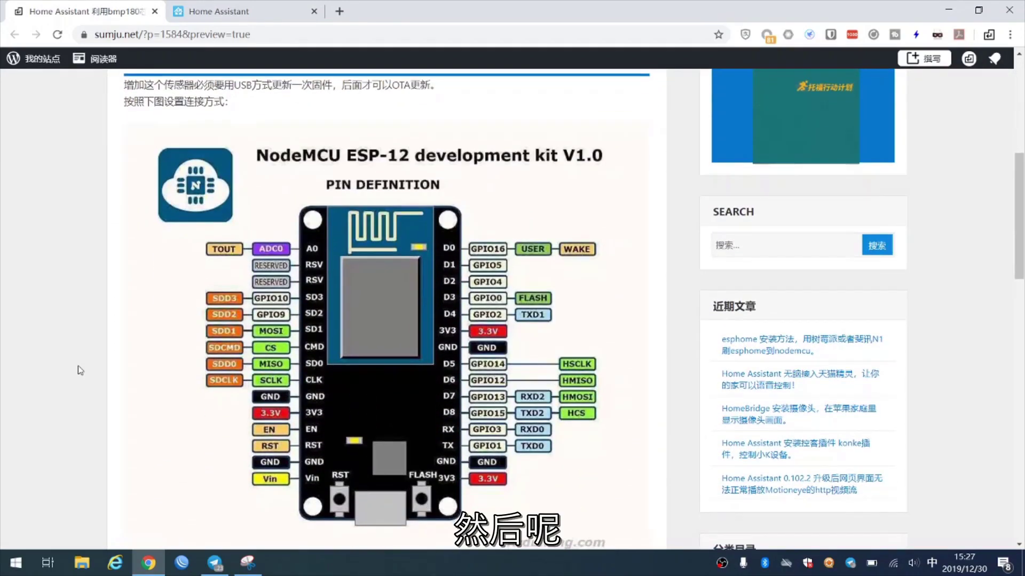
pyautogui.scroll(-1, 78, 366)
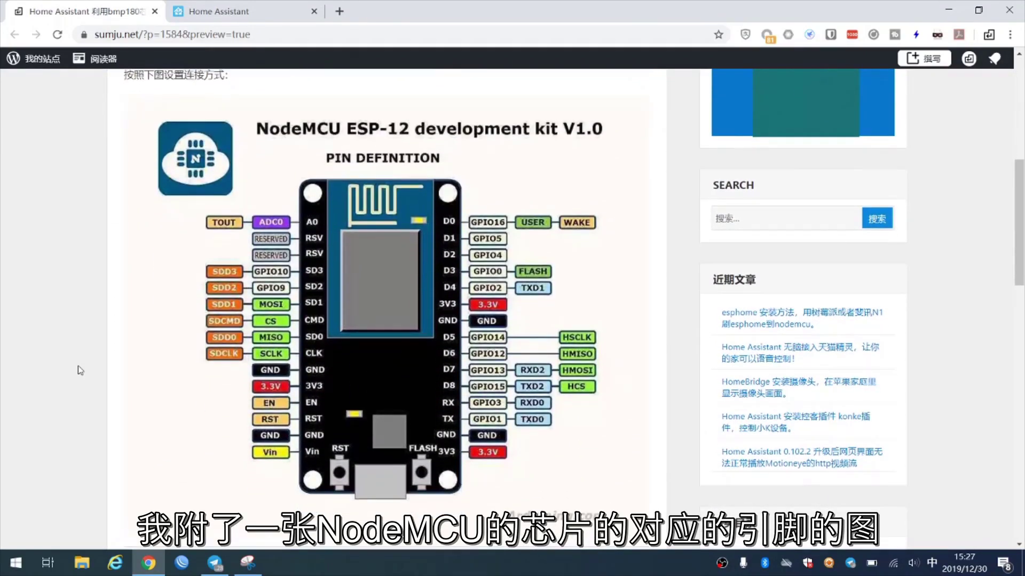
pyautogui.scroll(-1, 78, 367)
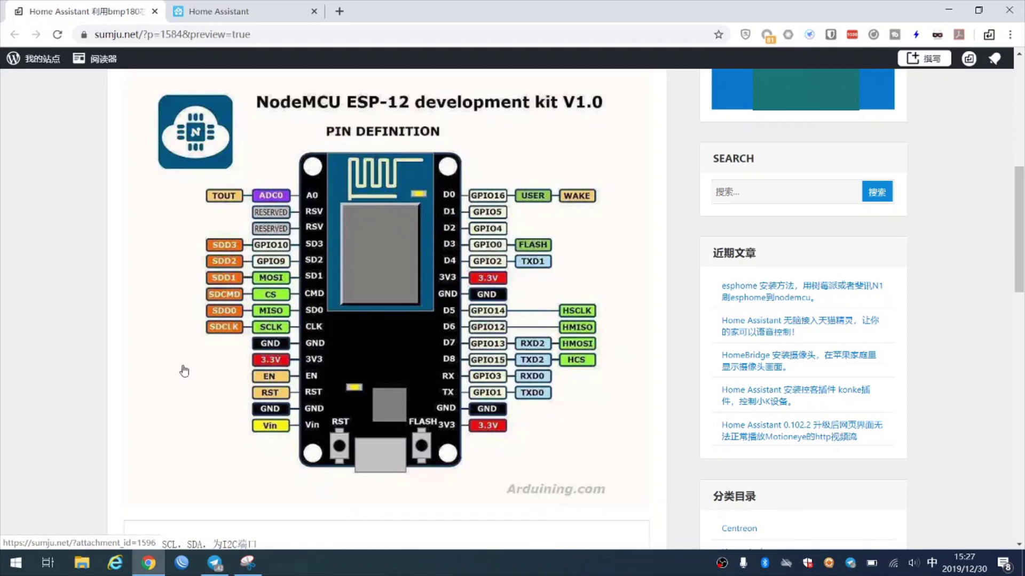
# Copy the i2c block with id bus_bmp180 from the article and open the ESPHome dashboard in Home Assistant
pyautogui.scroll(-4, 184, 370)
pyautogui.scroll(-3, 184, 369)
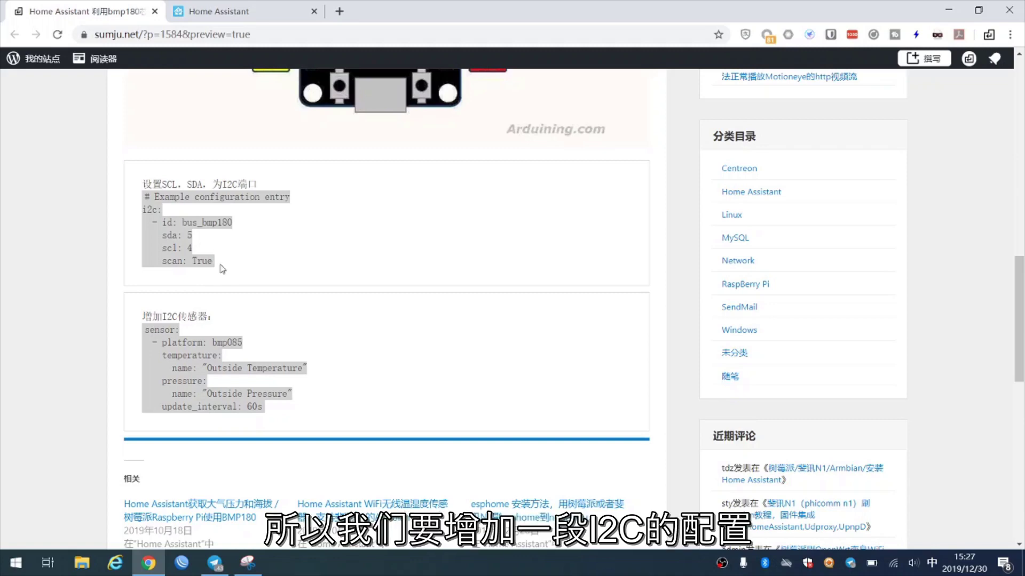
pyautogui.moveTo(223, 269); pyautogui.dragTo(143, 209)
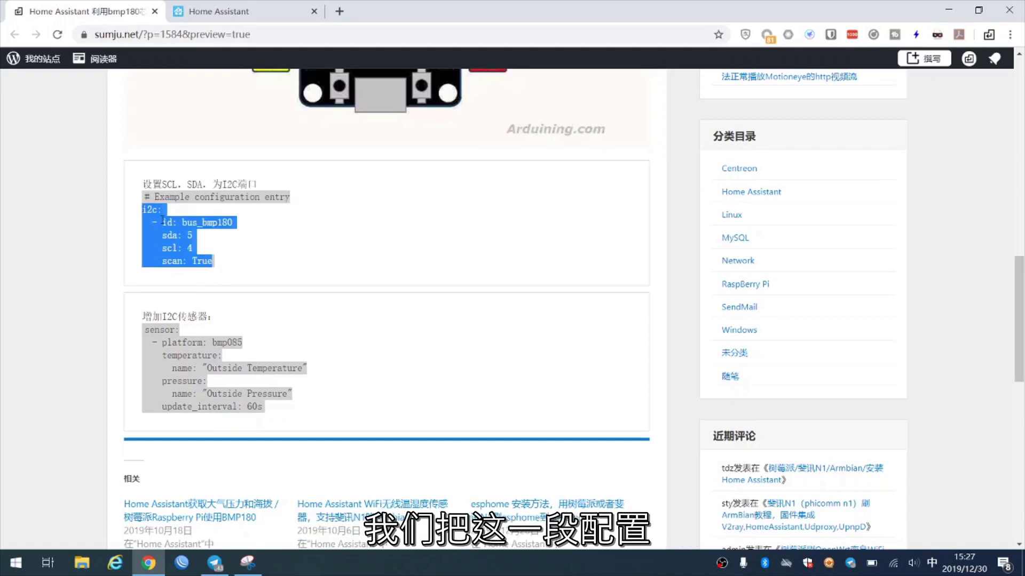
pyautogui.rightClick(163, 220)
pyautogui.click(176, 229)
pyautogui.hotkey('ctrl', 'Tab')
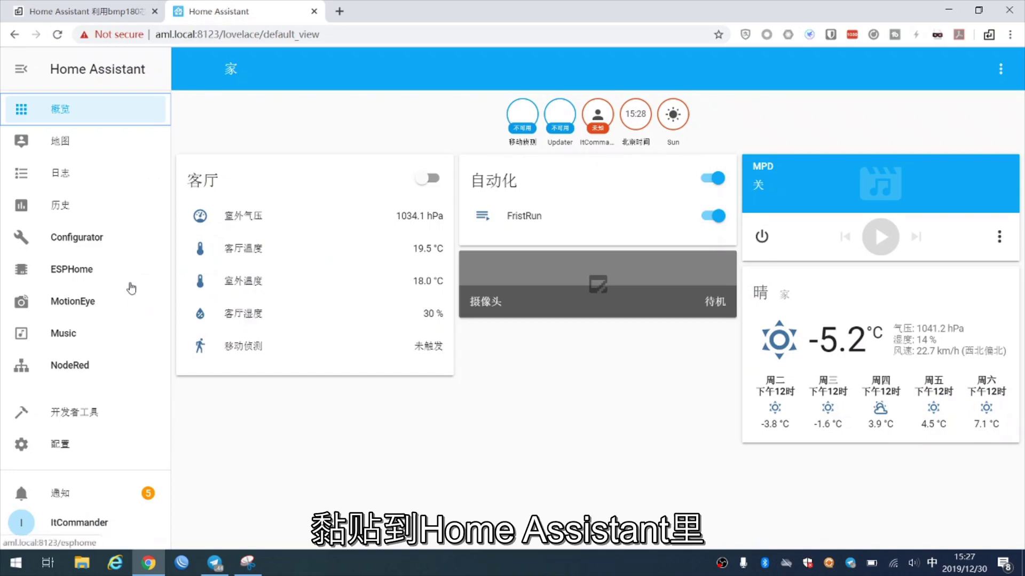
pyautogui.click(74, 273)
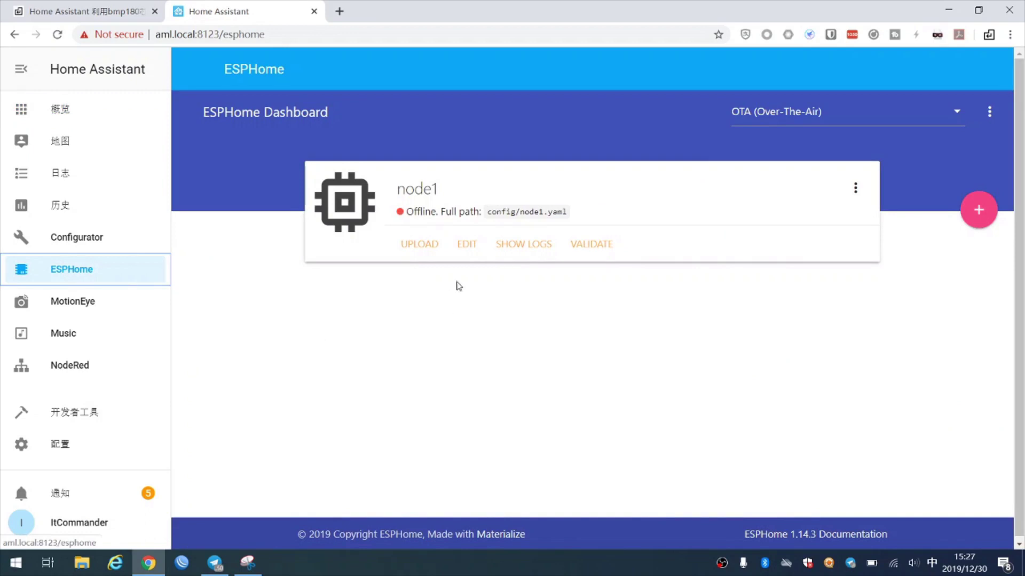